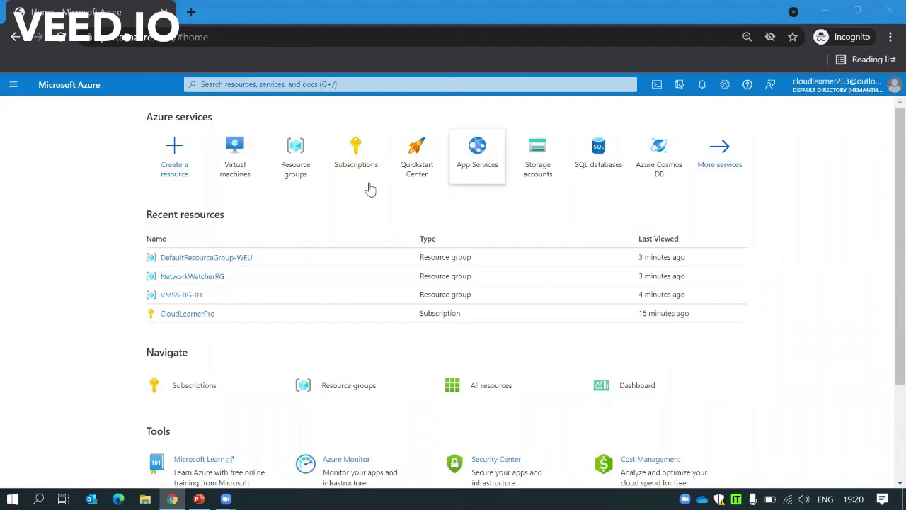
# - Open the Demo-VM virtual machine and examine its attached OS and data disks
pyautogui.click(237, 168)
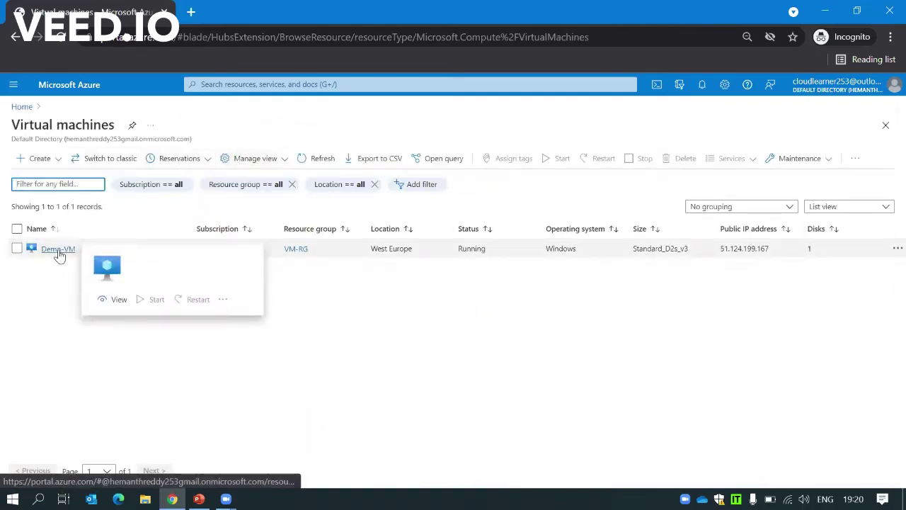
pyautogui.click(58, 251)
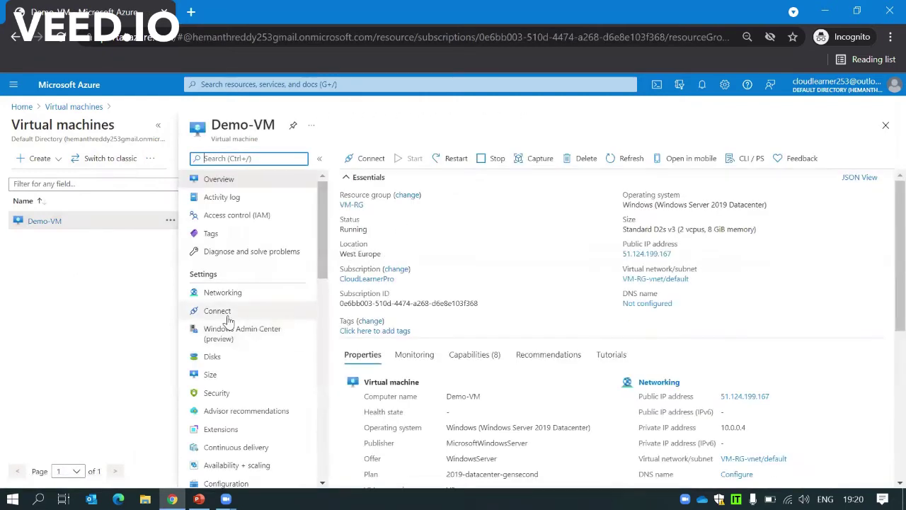
pyautogui.click(211, 357)
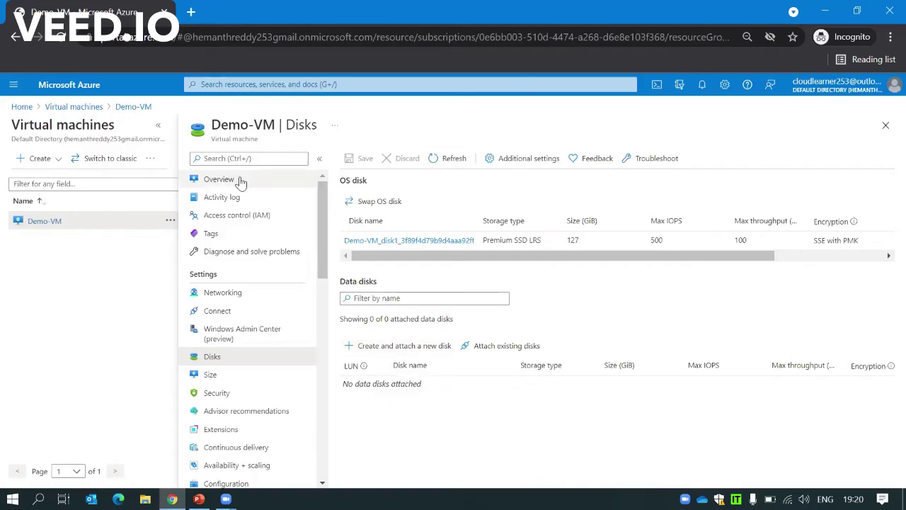
# - Copy Demo-VM's public IP address from its overview and enter 51.124.199.167 as the computer in Remote Desktop Connection
pyautogui.click(213, 179)
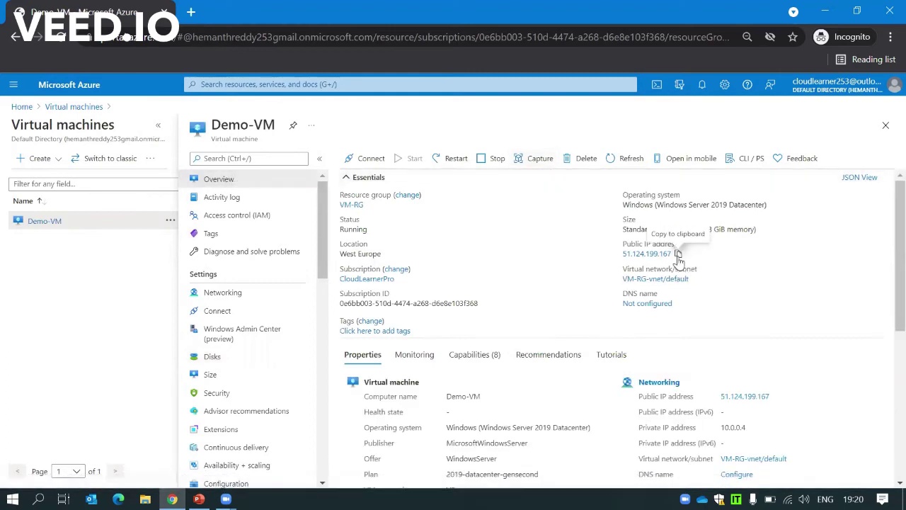
pyautogui.click(678, 255)
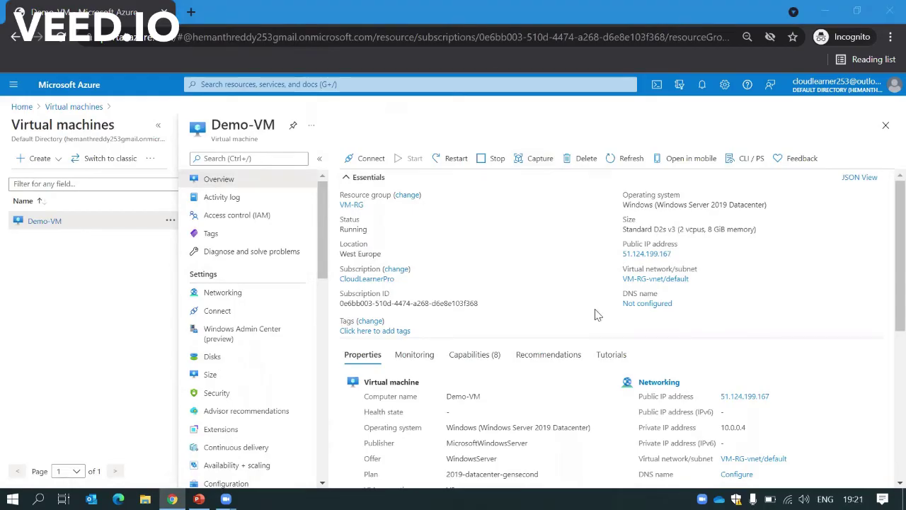
pyautogui.press('super+r')
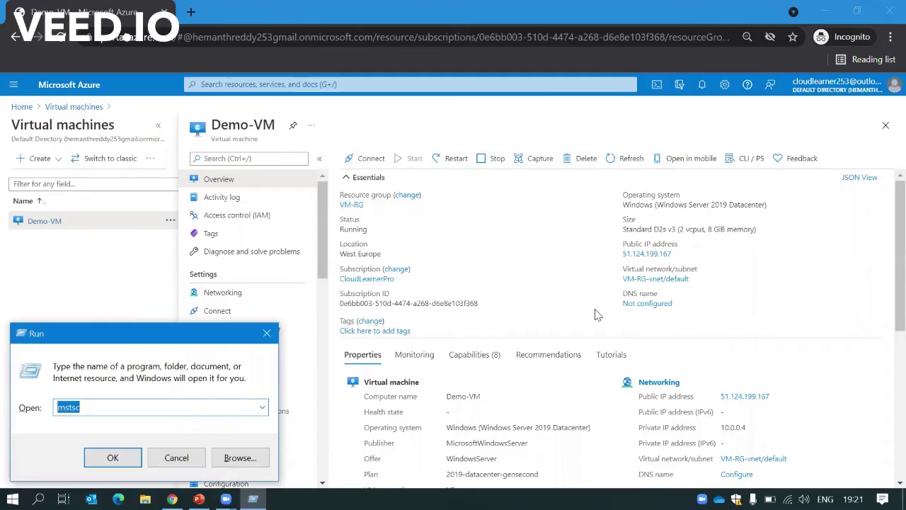
pyautogui.press('Return')
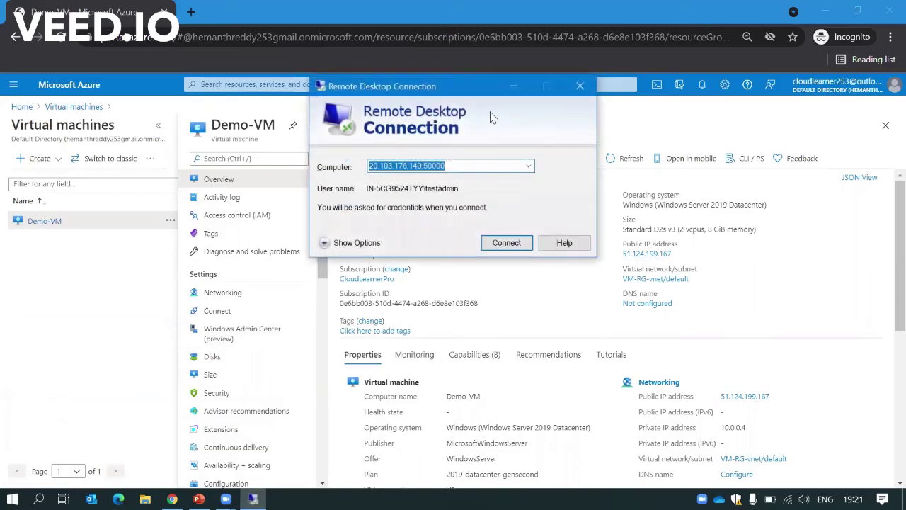
pyautogui.hotkey('ctrl', 'v')
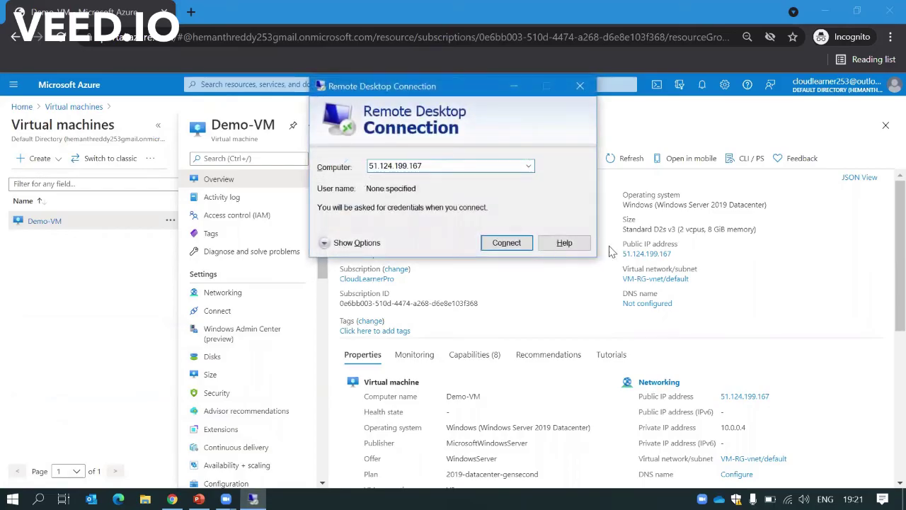
# - Connect to the VM as .\testadmin with the account password and allow the VM to be discoverable on the network
pyautogui.click(327, 243)
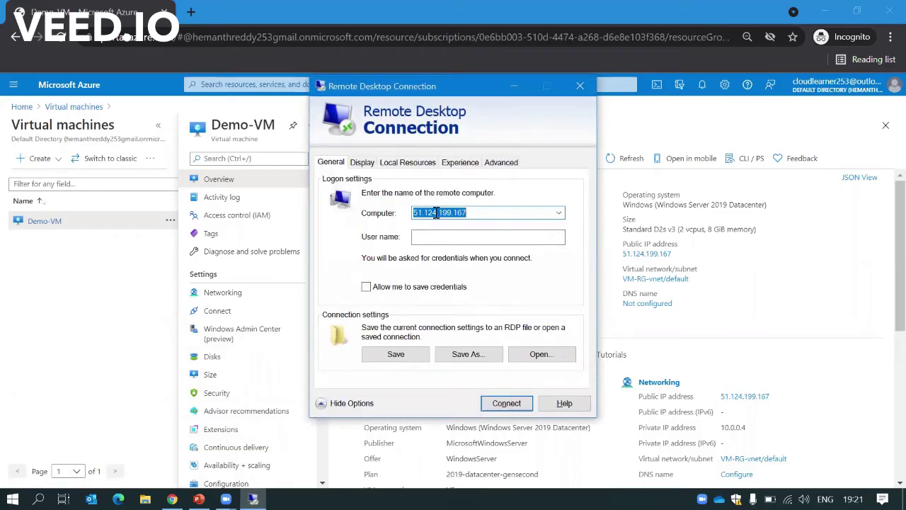
pyautogui.click(440, 239)
pyautogui.write('.\\')
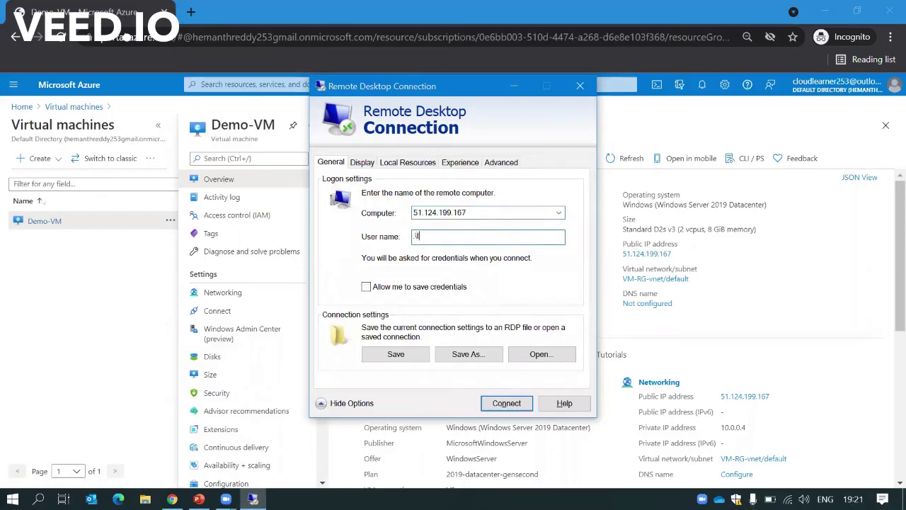
pyautogui.write('testadmin')
pyautogui.press('Return')
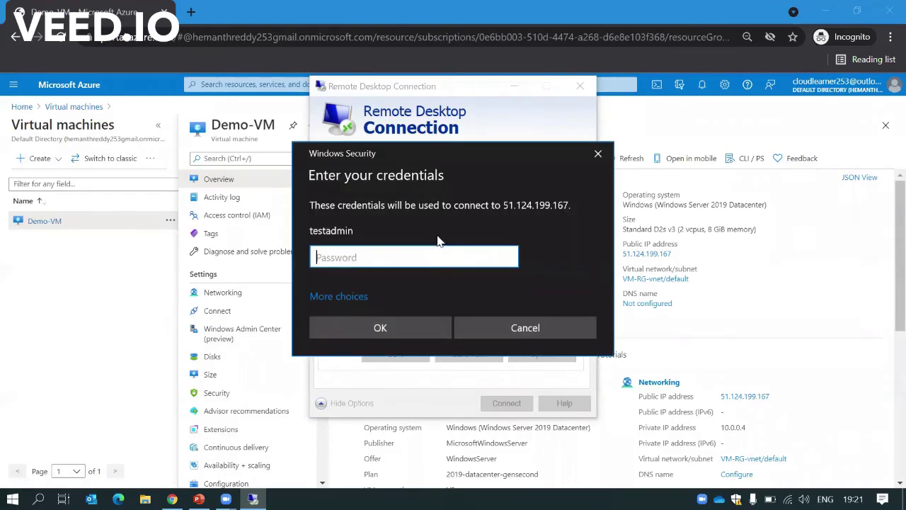
pyautogui.write('•••••••••••••••')
pyautogui.press('Return')
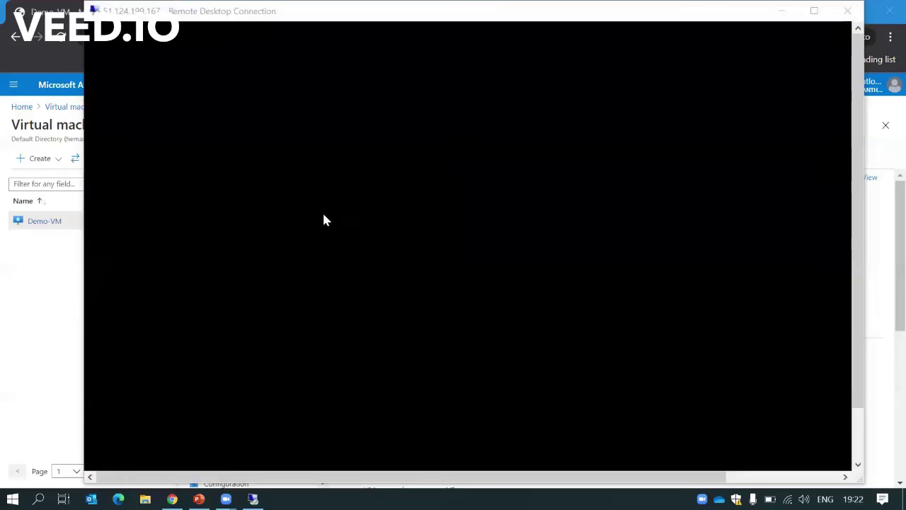
pyautogui.moveTo(864, 176); pyautogui.dragTo(857, 253)
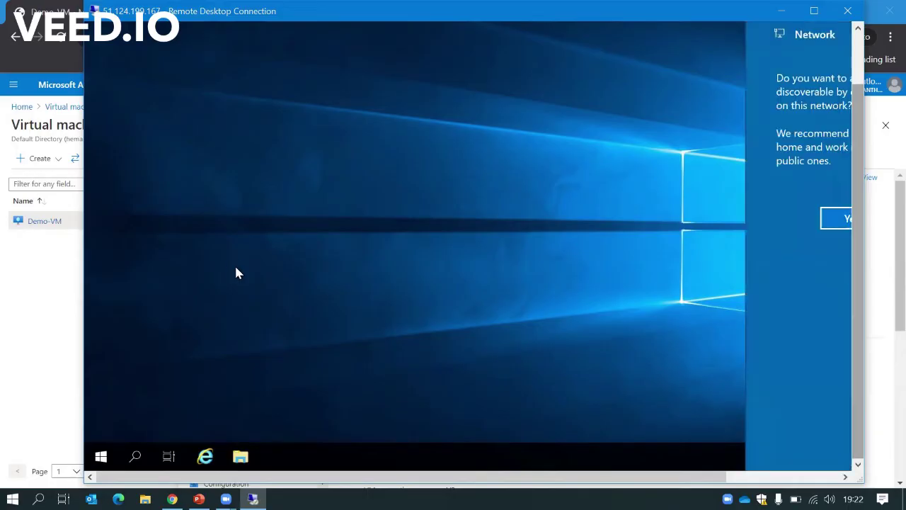
pyautogui.click(835, 224)
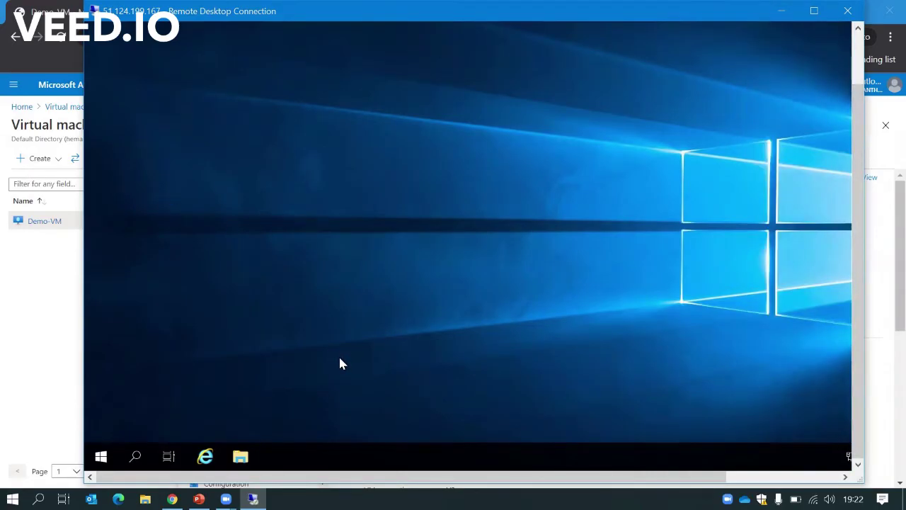
# - Open This PC in the remote session's File Explorer and examine the Windows (C:) and Temporary Storage (D:) drives
pyautogui.moveTo(855, 217); pyautogui.dragTo(850, 354)
pyautogui.click(241, 459)
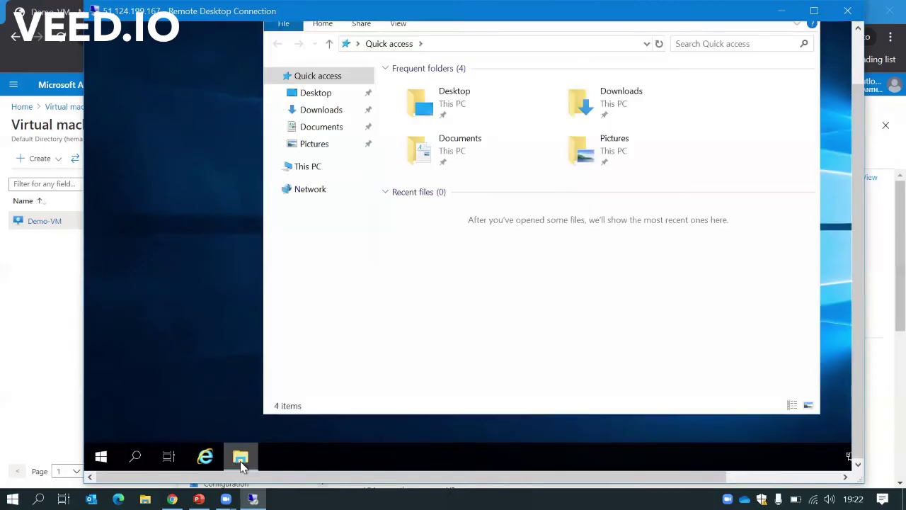
pyautogui.click(312, 168)
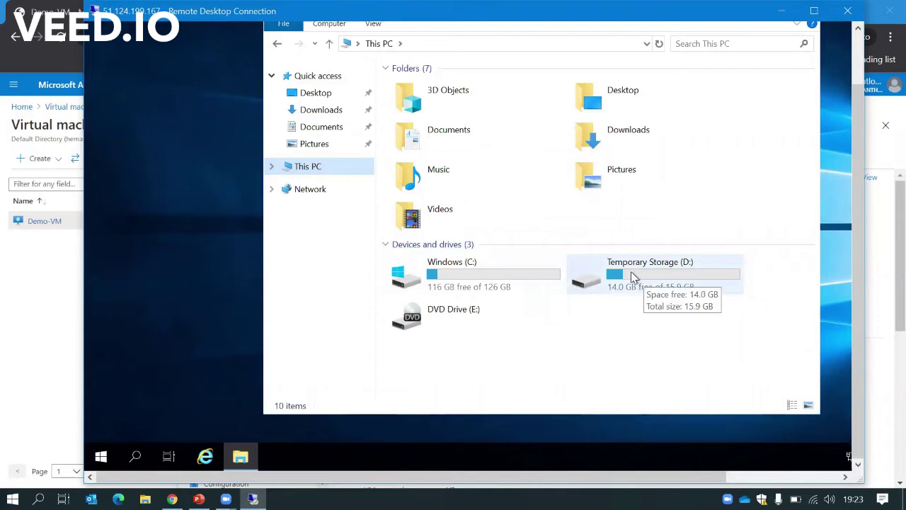
pyautogui.click(480, 283)
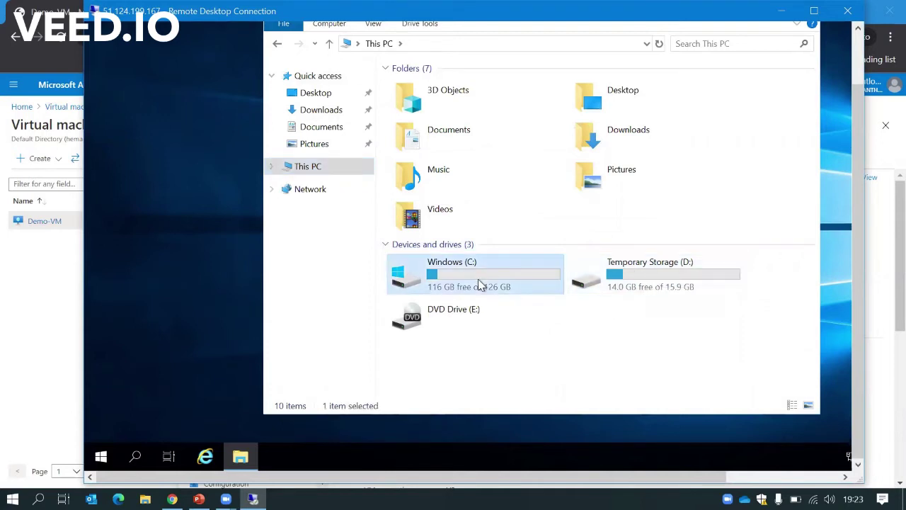
pyautogui.click(680, 285)
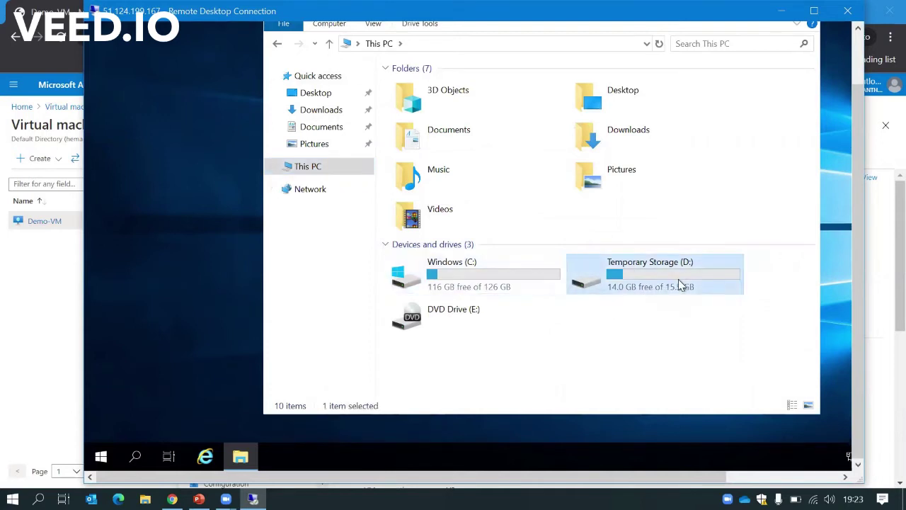
# - Compare Demo-VM's disk list in the Azure portal with the Temporary Storage (D:) drive in the remote session
pyautogui.click(47, 297)
pyautogui.click(214, 361)
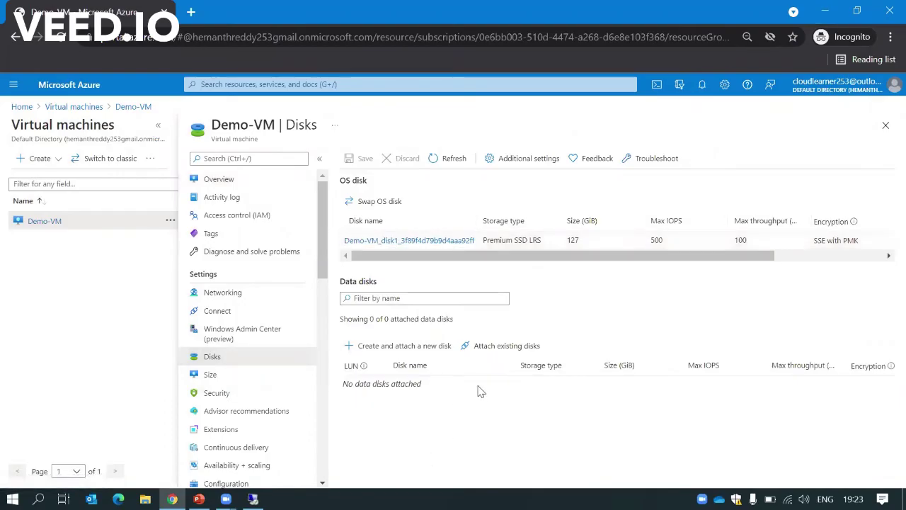
pyautogui.click(253, 499)
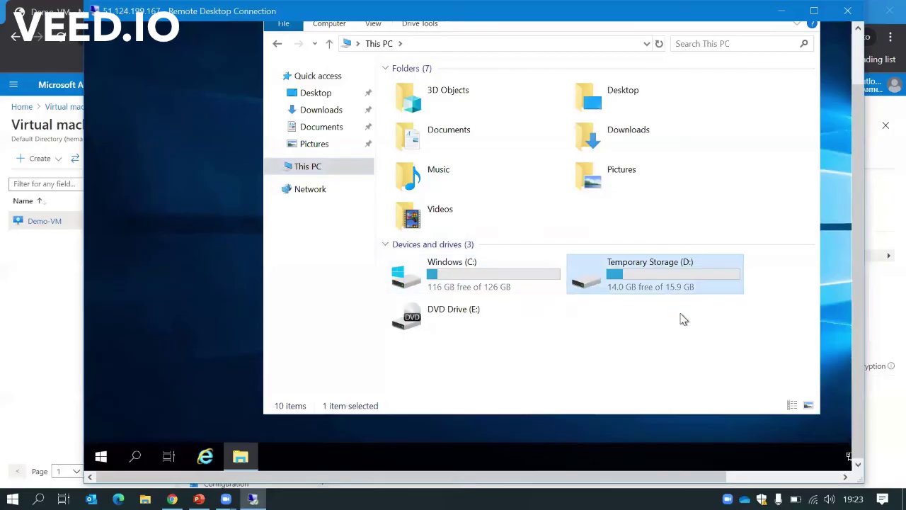
pyautogui.click(667, 330)
pyautogui.click(659, 283)
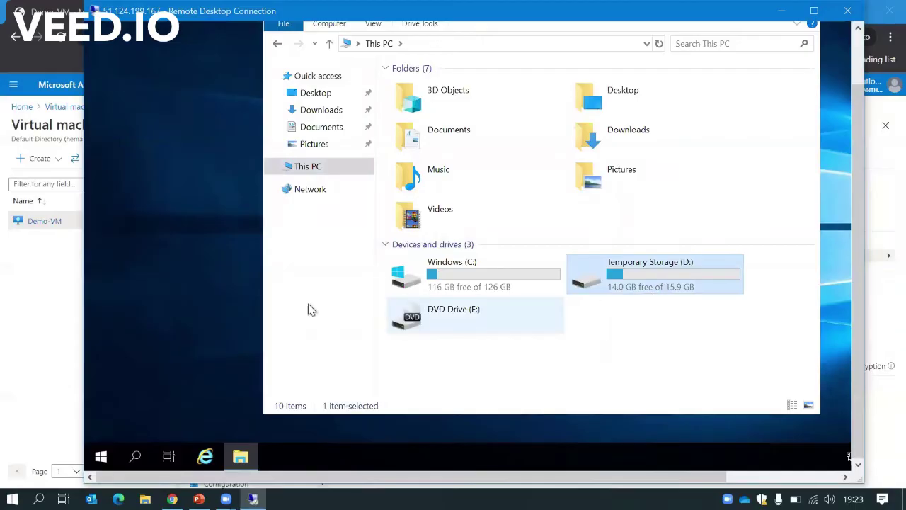
# - Back in the Azure portal, add a new data disk named Data-Disk-01 with a size of 100 GiB to Demo-VM
pyautogui.click(5, 306)
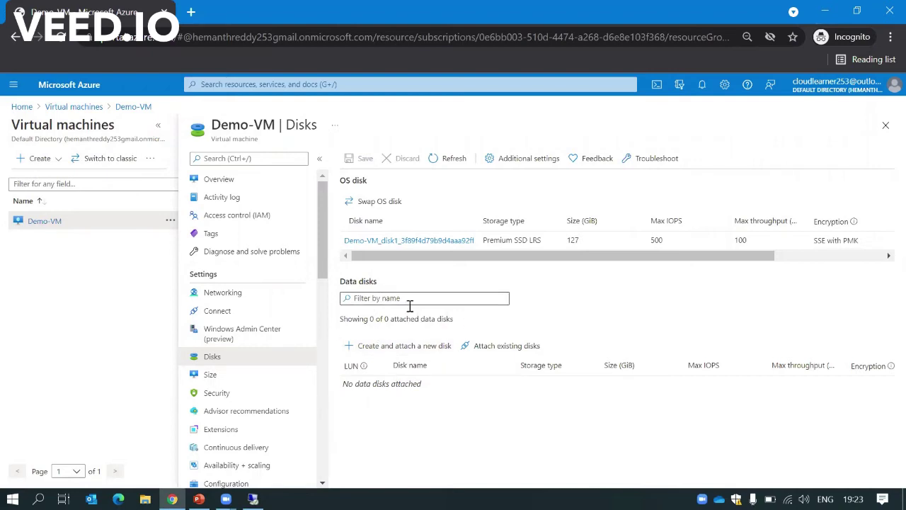
pyautogui.click(373, 347)
pyautogui.click(411, 385)
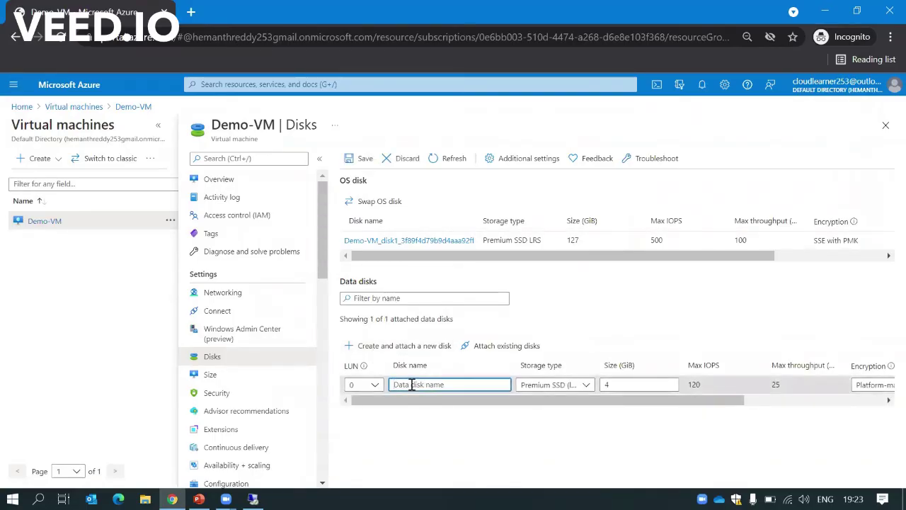
pyautogui.write('Data-Disk-01')
pyautogui.click(613, 385)
pyautogui.write('100')
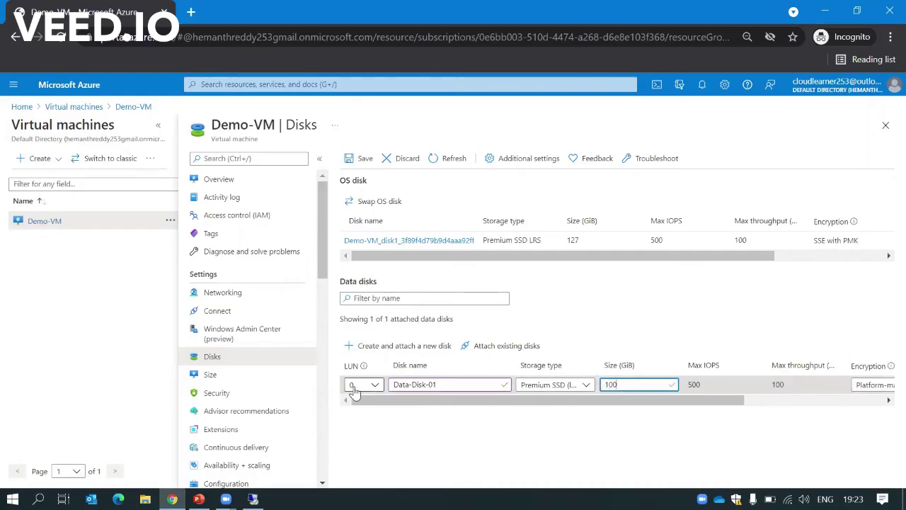
# - Review the new data disk's storage type options and remaining settings, and save the disk to Demo-VM
pyautogui.click(571, 393)
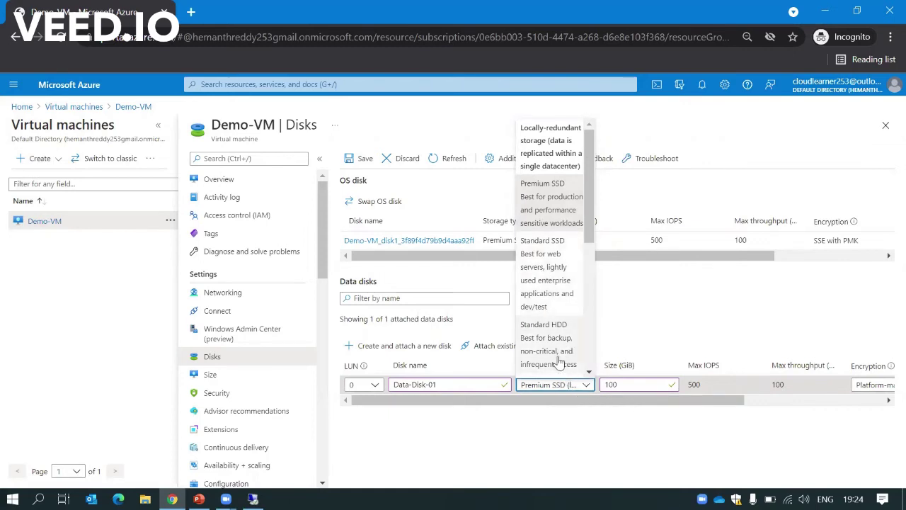
pyautogui.moveTo(657, 401); pyautogui.dragTo(711, 401)
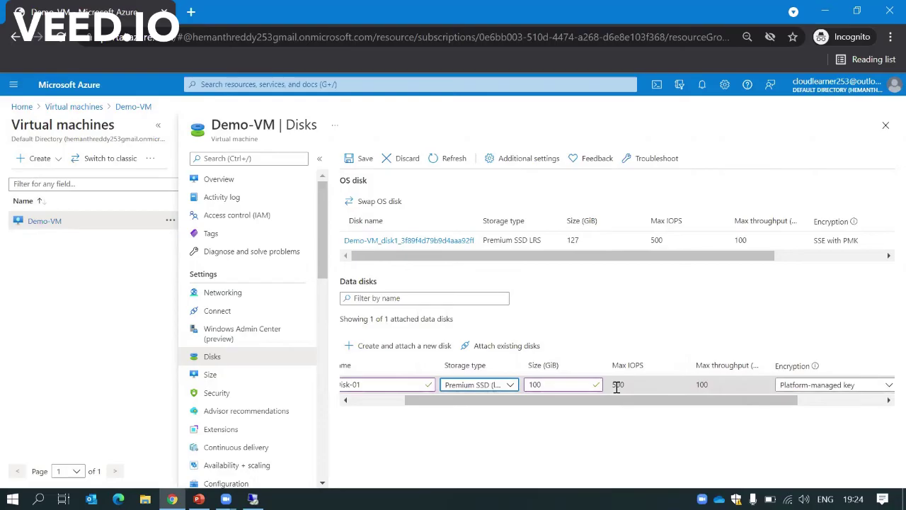
pyautogui.moveTo(716, 401); pyautogui.dragTo(691, 401)
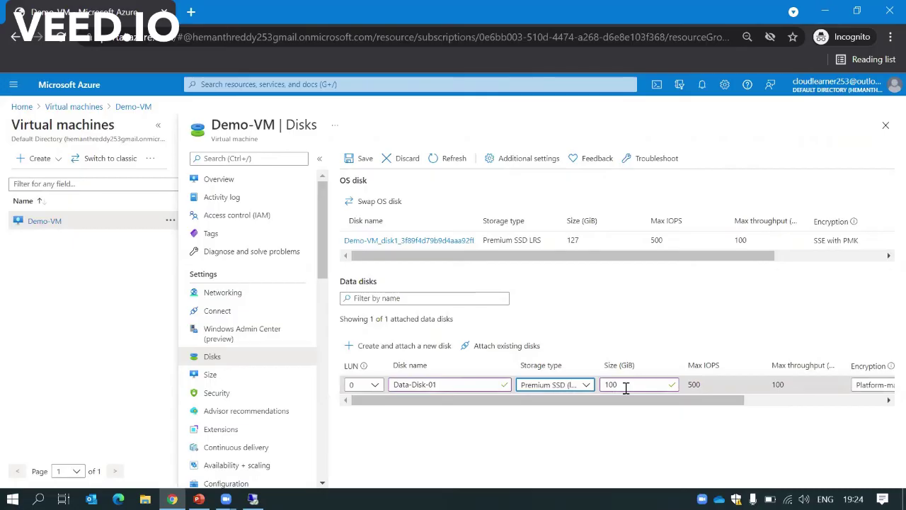
pyautogui.click(358, 165)
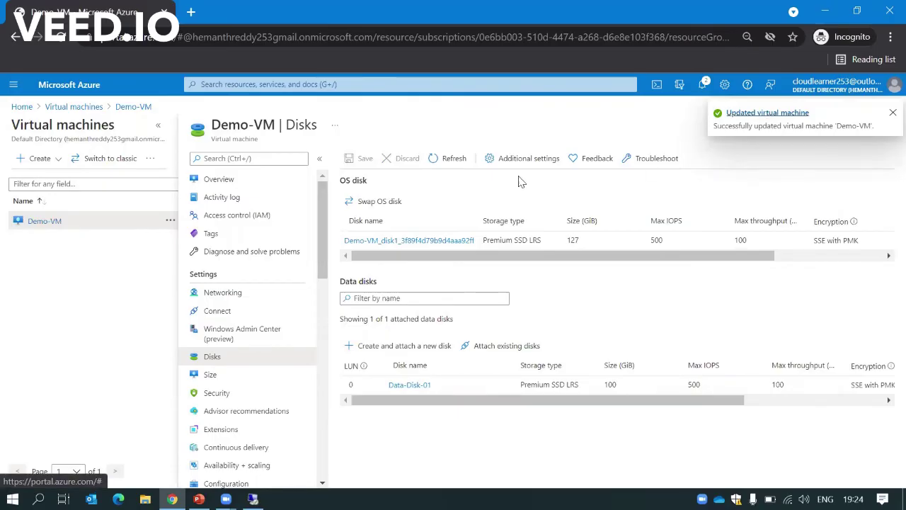
pyautogui.click(435, 158)
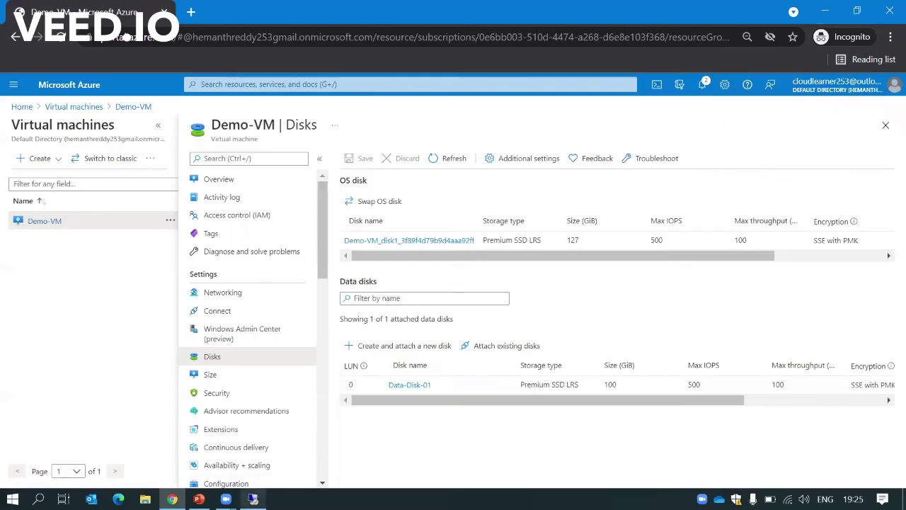
# - Switch to the Remote Desktop session and open Disk Management on the VM by running diskmgmt.msc
pyautogui.click(253, 500)
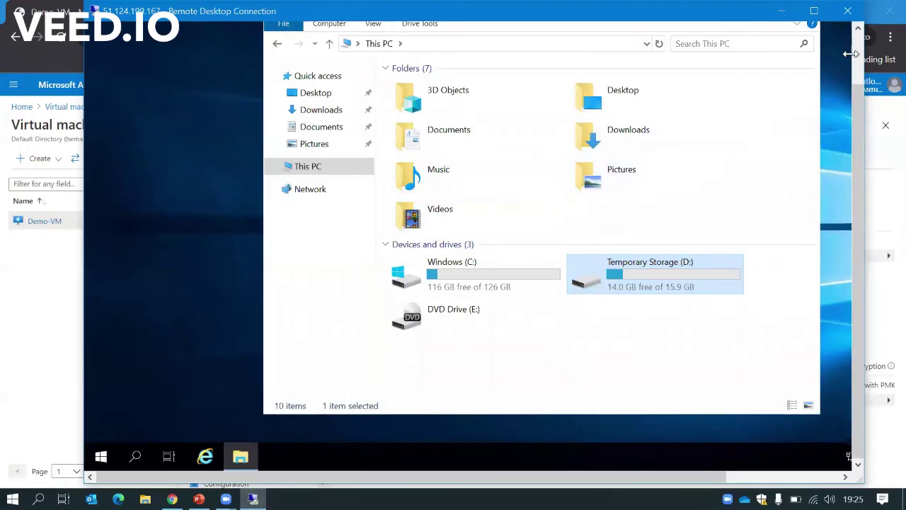
pyautogui.click(859, 49)
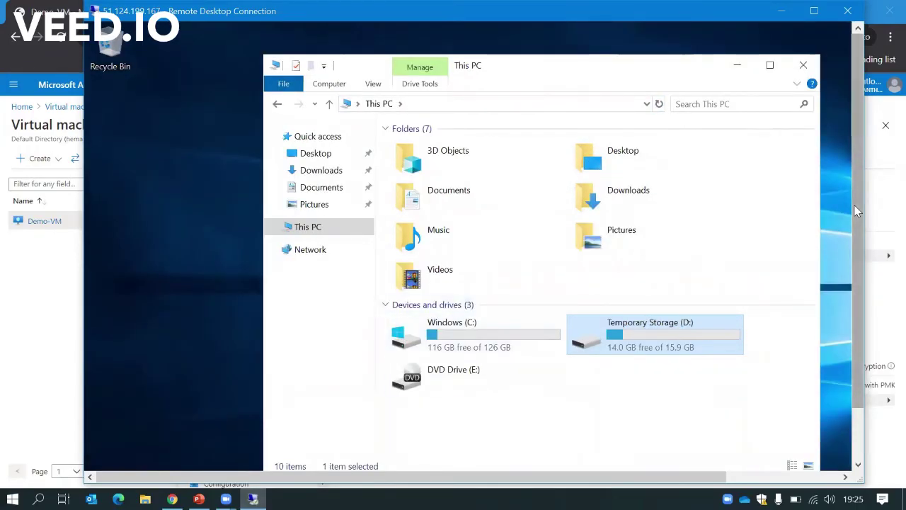
pyautogui.moveTo(857, 210); pyautogui.dragTo(857, 270)
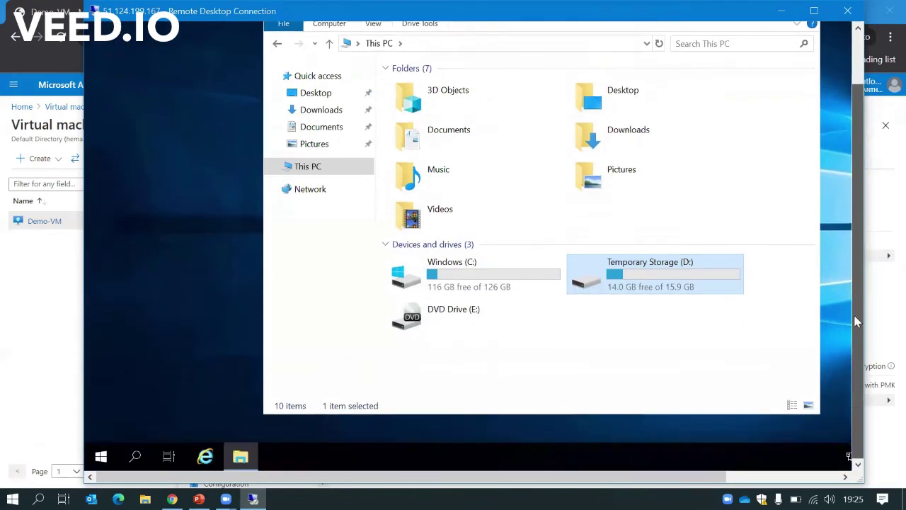
pyautogui.click(136, 453)
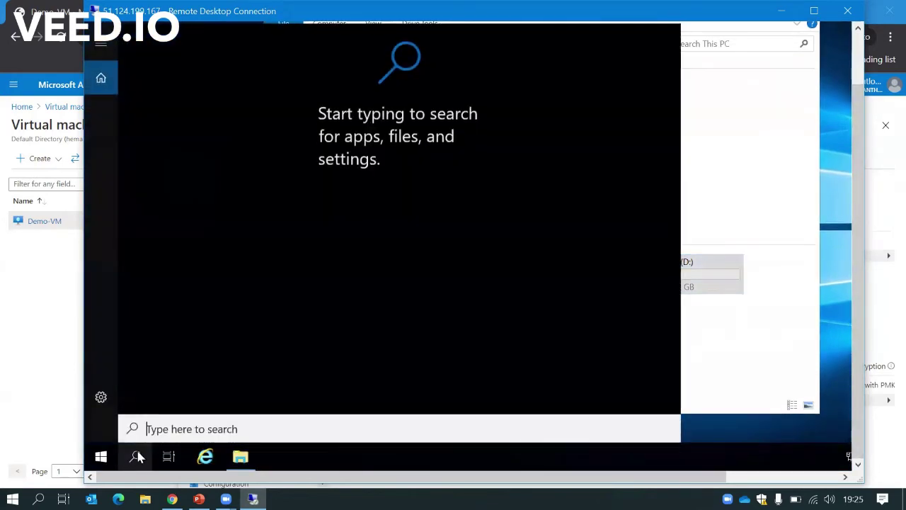
pyautogui.write('d')
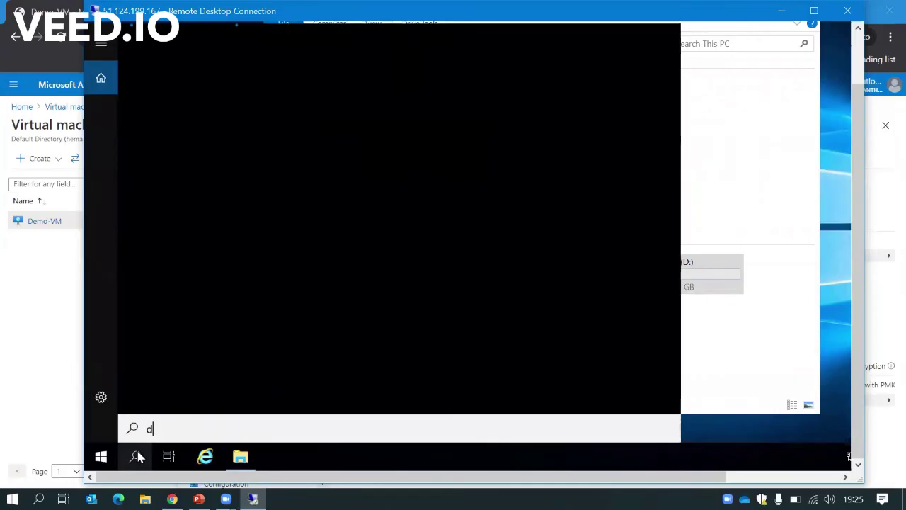
pyautogui.write('iskmgmt.msc')
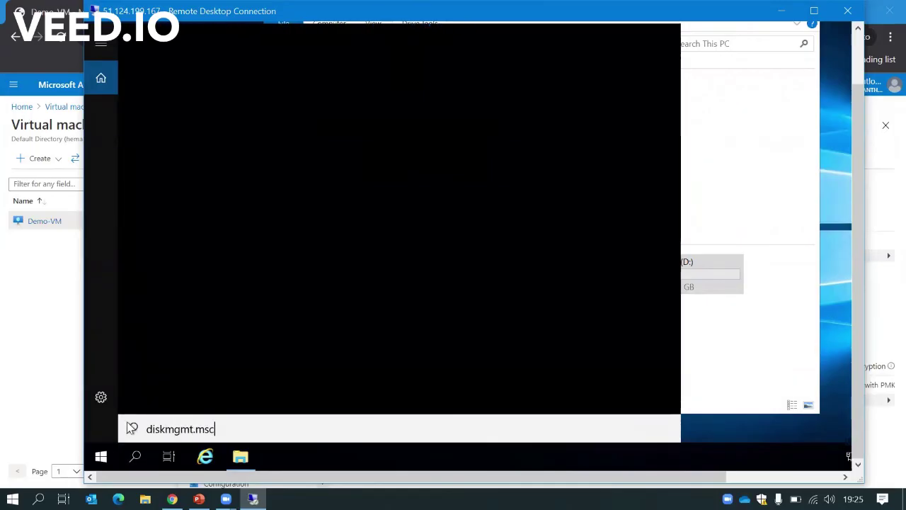
pyautogui.press('Return')
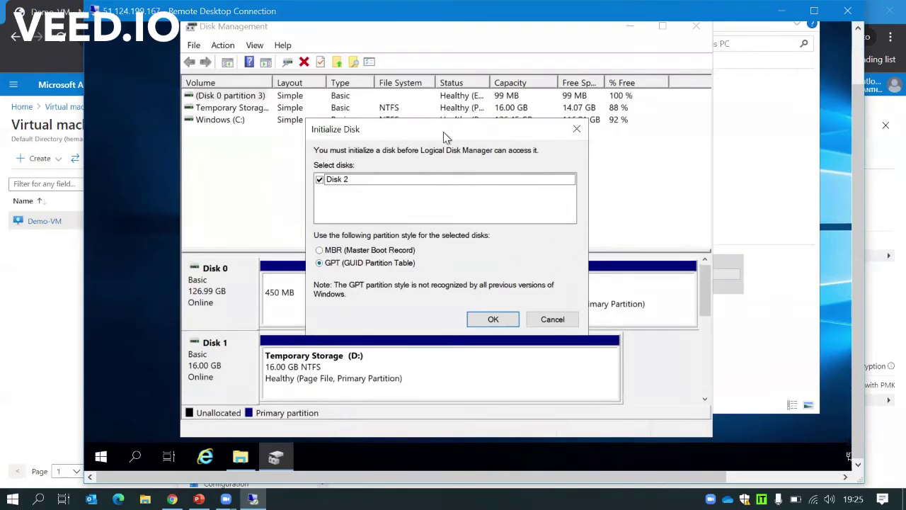
# - Dismiss the automatic initialization prompt and initialize the 100 GB Disk 2 with the GPT partition style
pyautogui.click(550, 320)
pyautogui.moveTo(708, 299); pyautogui.dragTo(703, 358)
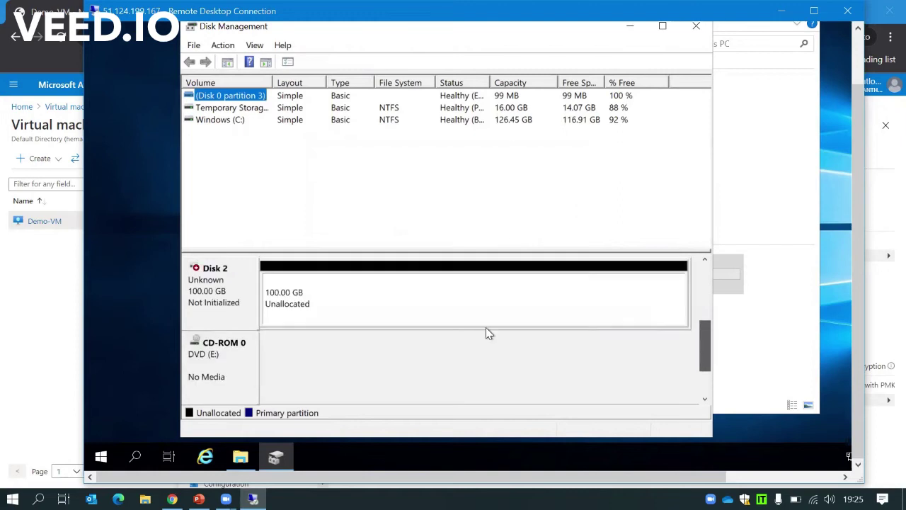
pyautogui.rightClick(239, 303)
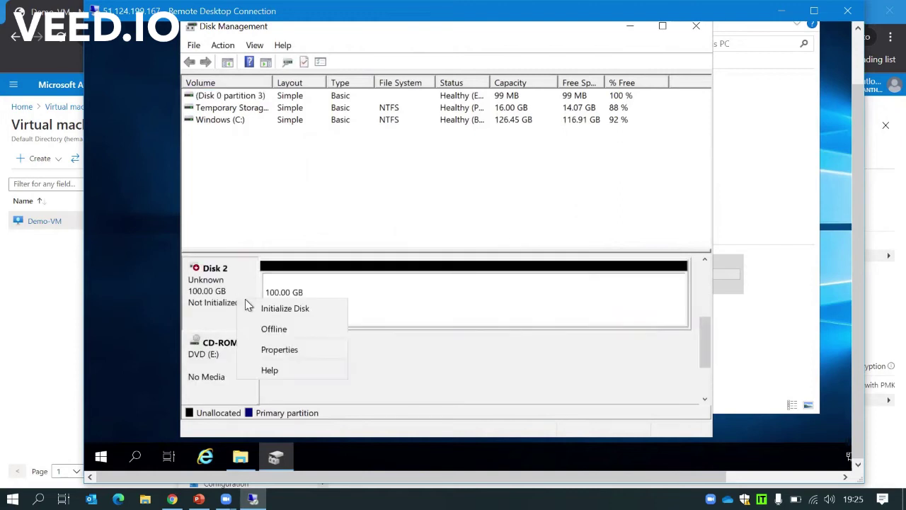
pyautogui.click(268, 309)
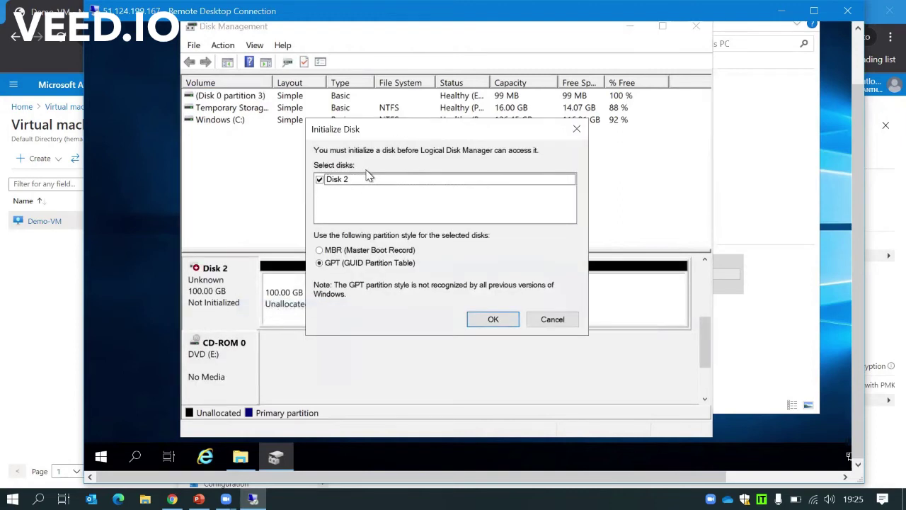
pyautogui.click(501, 319)
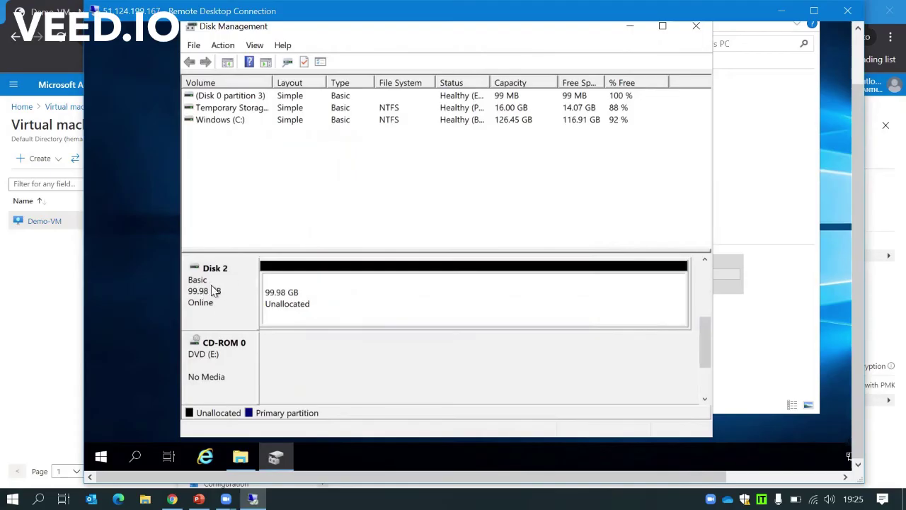
# - Start a new simple volume on Disk 2's unallocated space, using the full 102382 MB and assigning drive letter Y
pyautogui.click(340, 316)
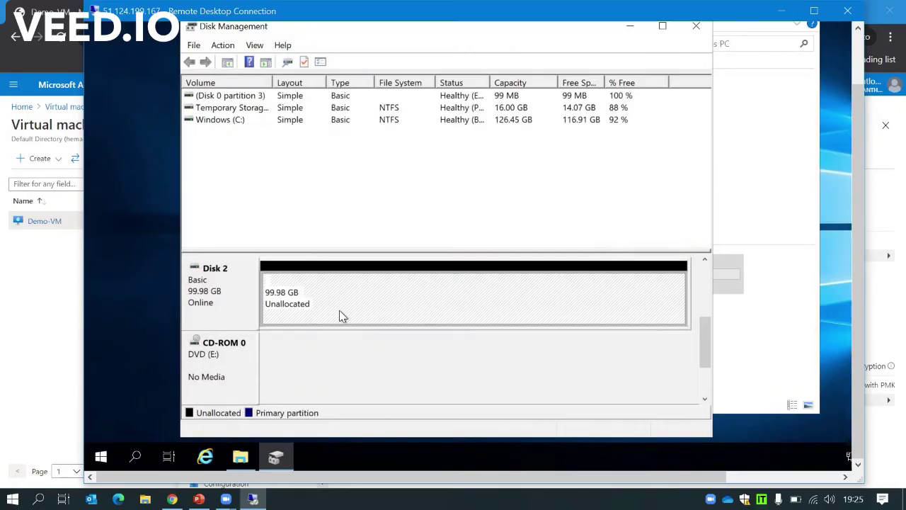
pyautogui.rightClick(340, 312)
pyautogui.click(370, 322)
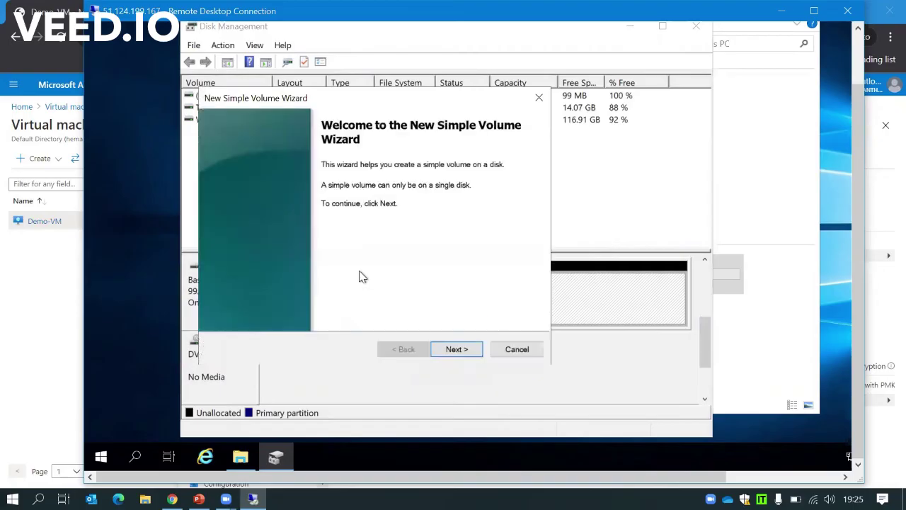
pyautogui.click(464, 350)
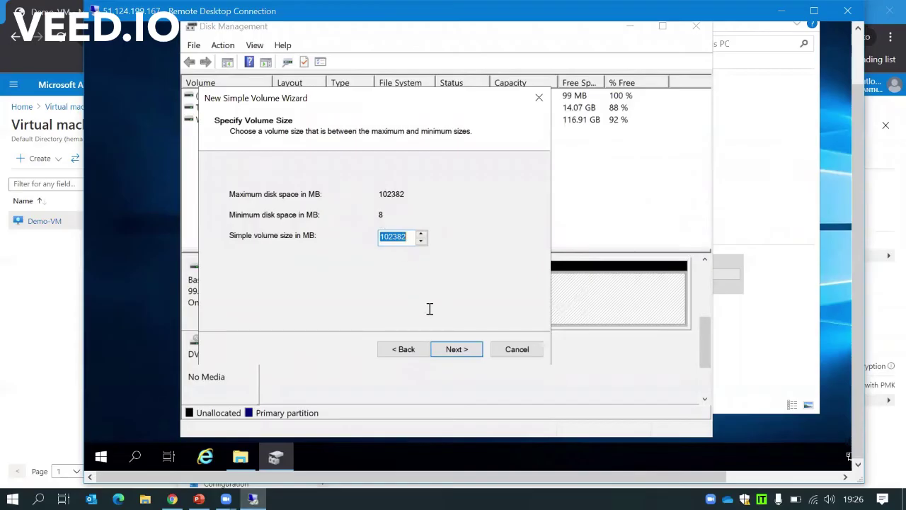
pyautogui.click(459, 352)
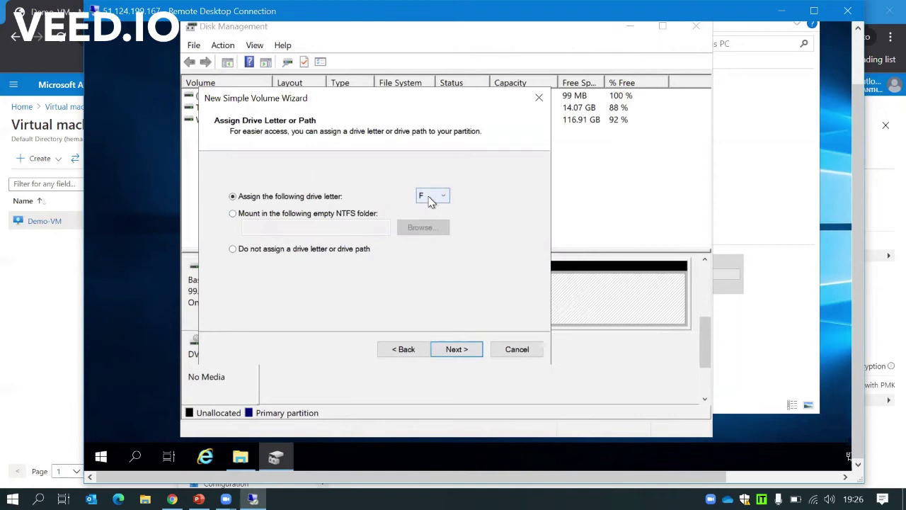
pyautogui.click(432, 198)
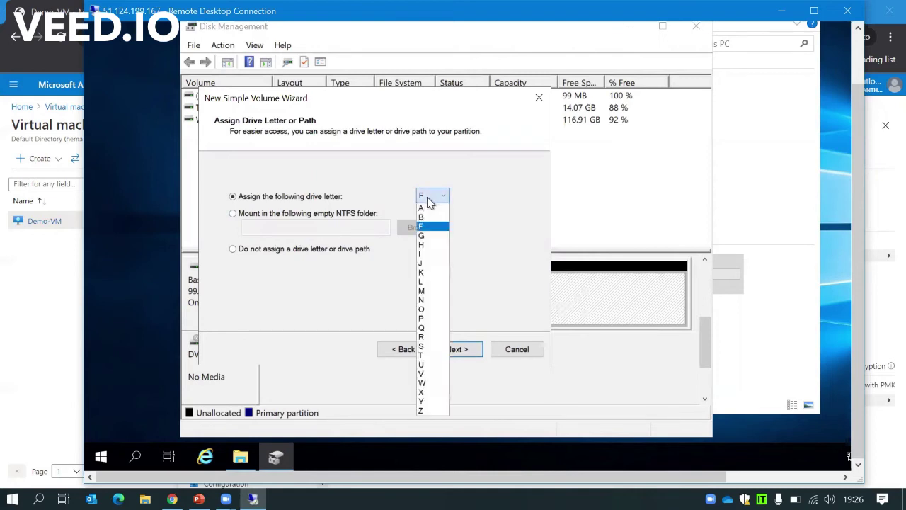
pyautogui.click(422, 402)
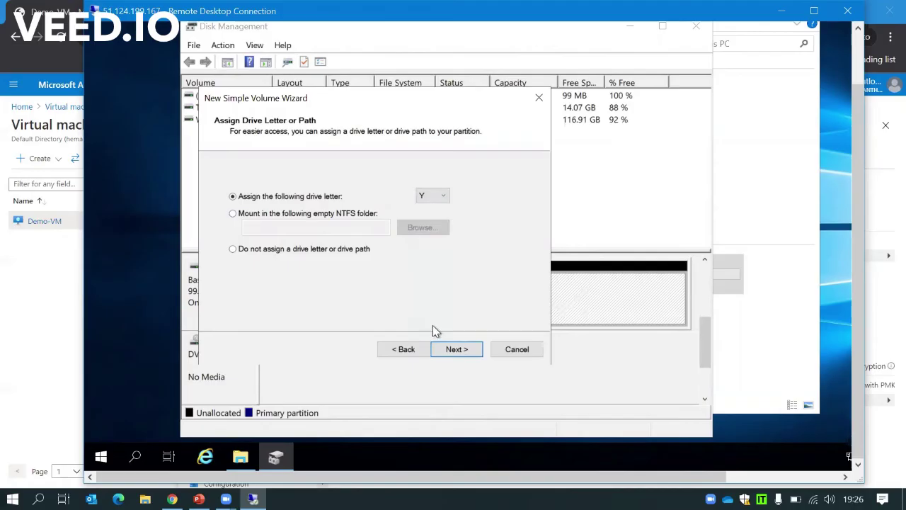
pyautogui.click(472, 350)
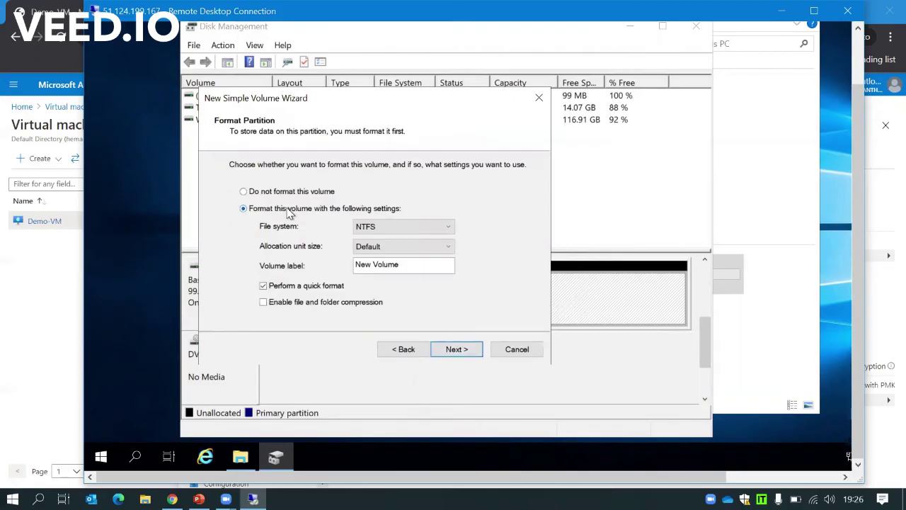
# - Choose a quick NTFS format with default allocation unit size and the label New Volume, and finish creating the volume
pyautogui.click(364, 234)
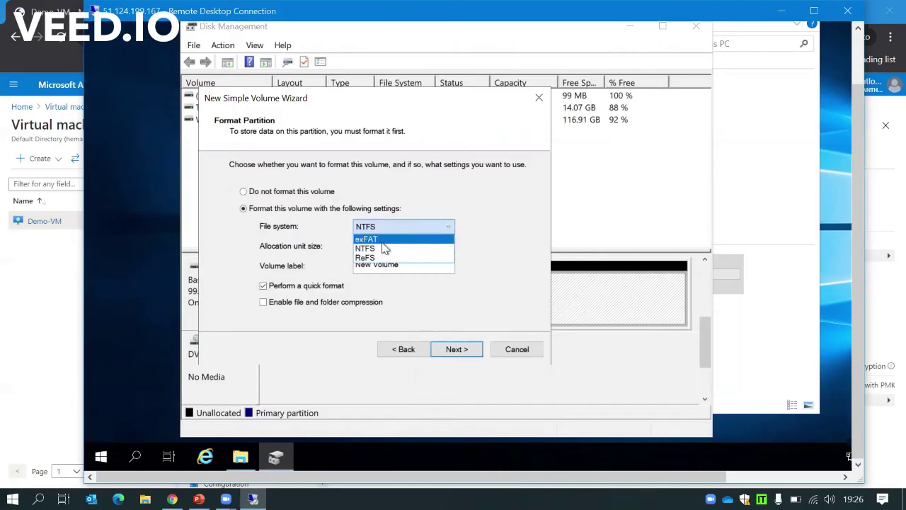
pyautogui.click(388, 248)
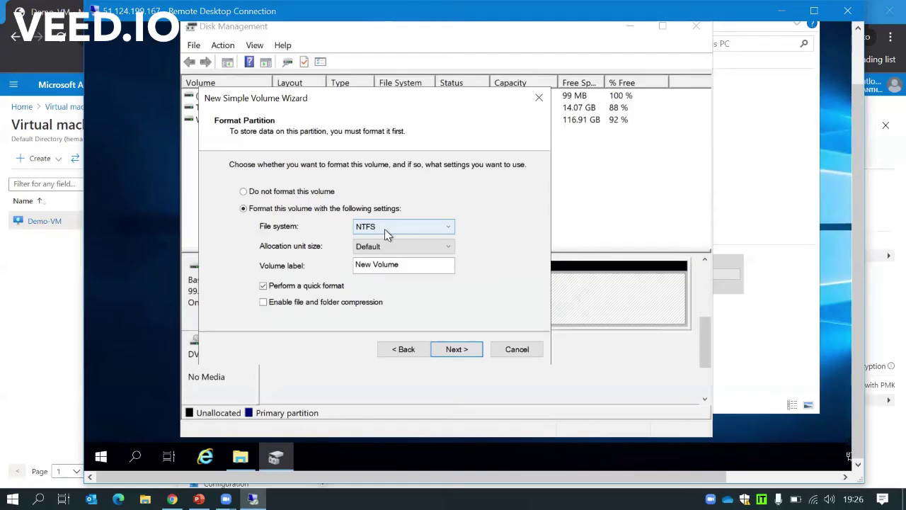
pyautogui.click(454, 350)
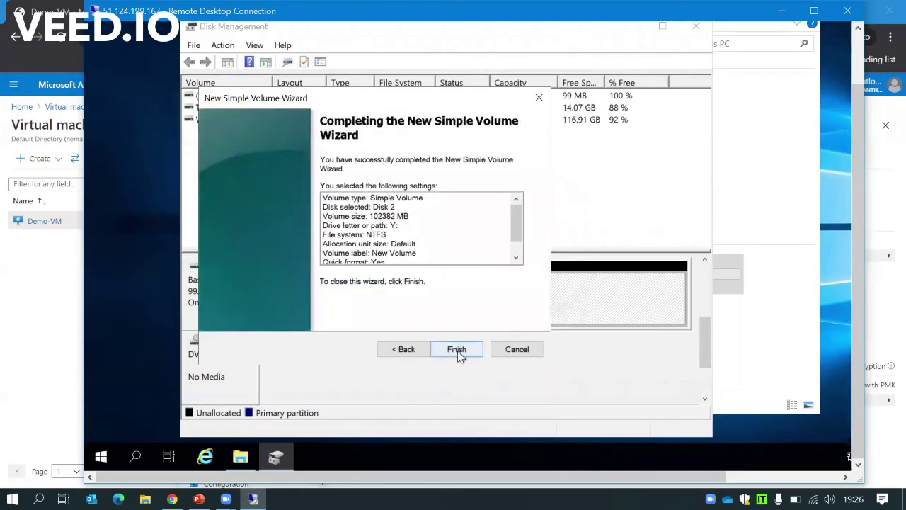
pyautogui.click(458, 350)
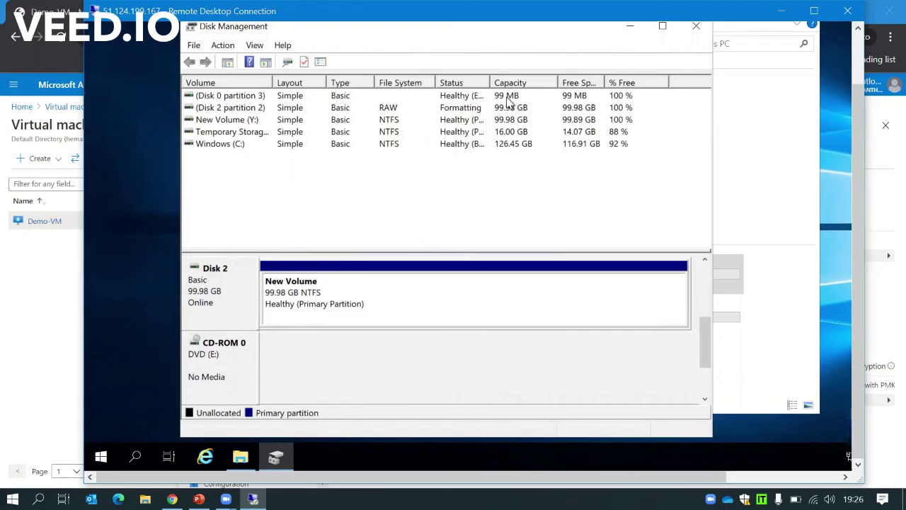
# - Check New Volume (Y:) in This PC, and take Disk 2 offline in Disk Management
pyautogui.click(767, 326)
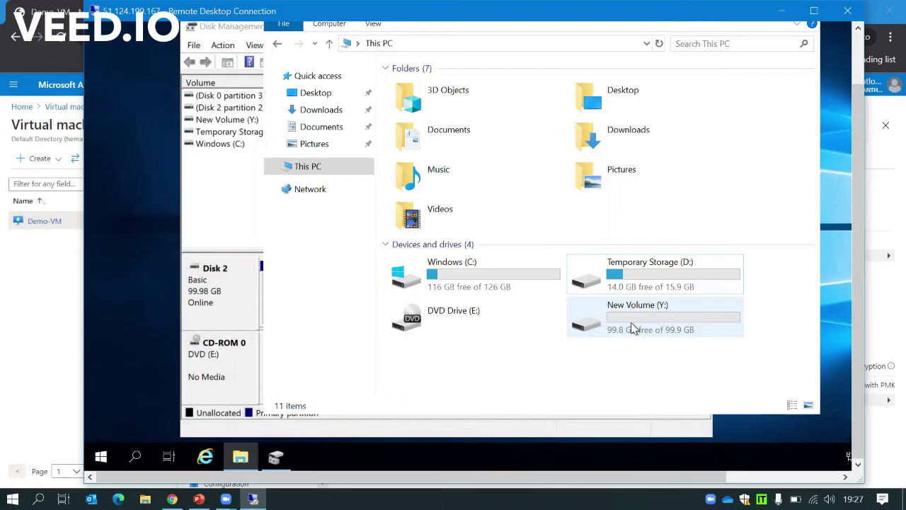
pyautogui.click(217, 204)
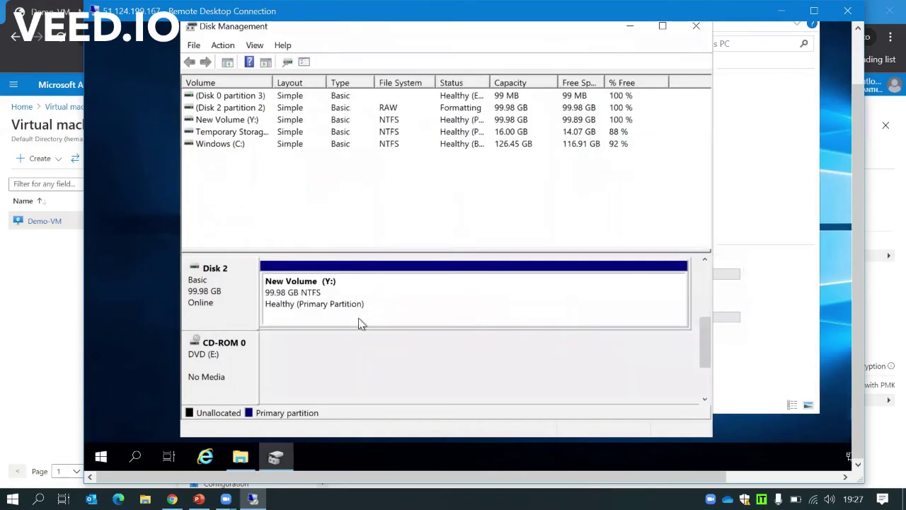
pyautogui.rightClick(228, 306)
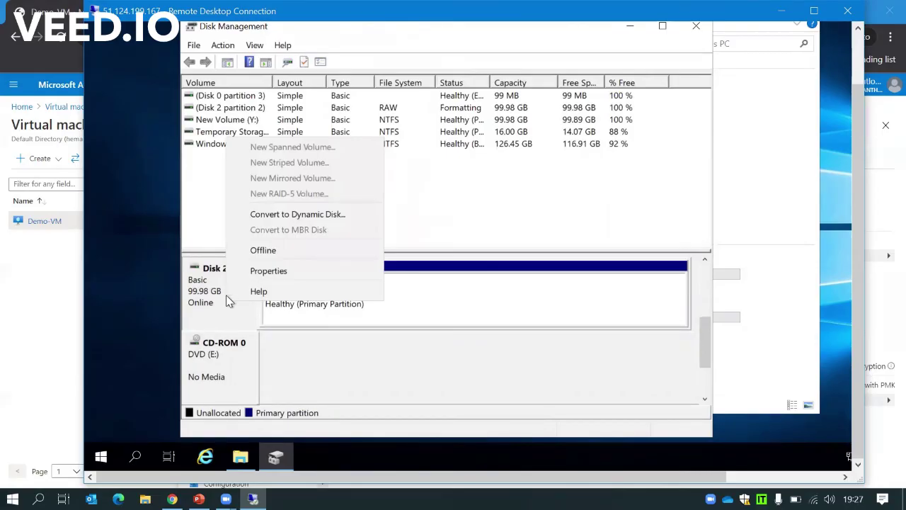
pyautogui.click(256, 253)
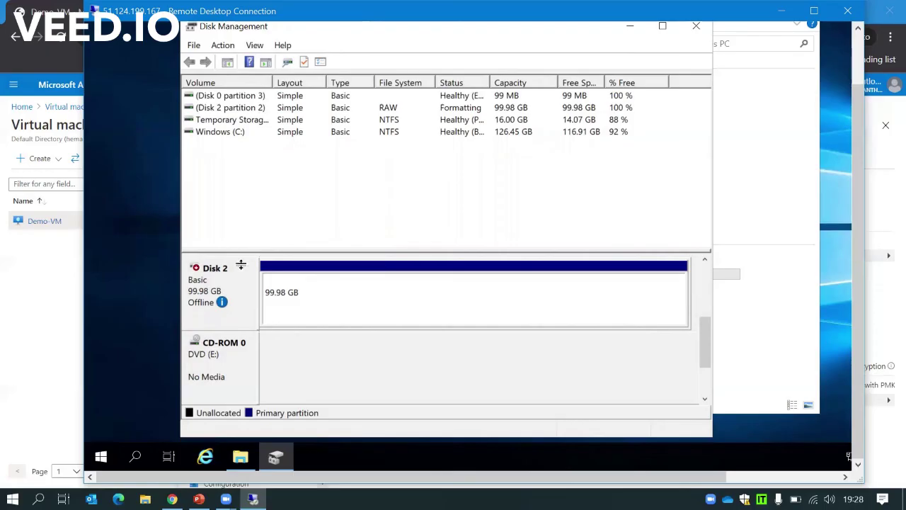
# - Back in the Azure portal, detach Data-Disk-01 from Demo-VM and save the disk changes
pyautogui.click(62, 290)
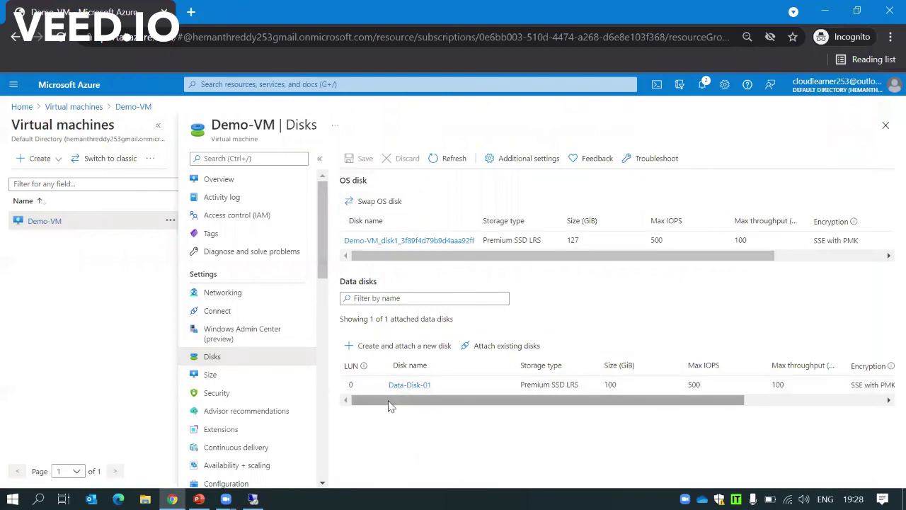
pyautogui.moveTo(388, 405); pyautogui.dragTo(759, 410)
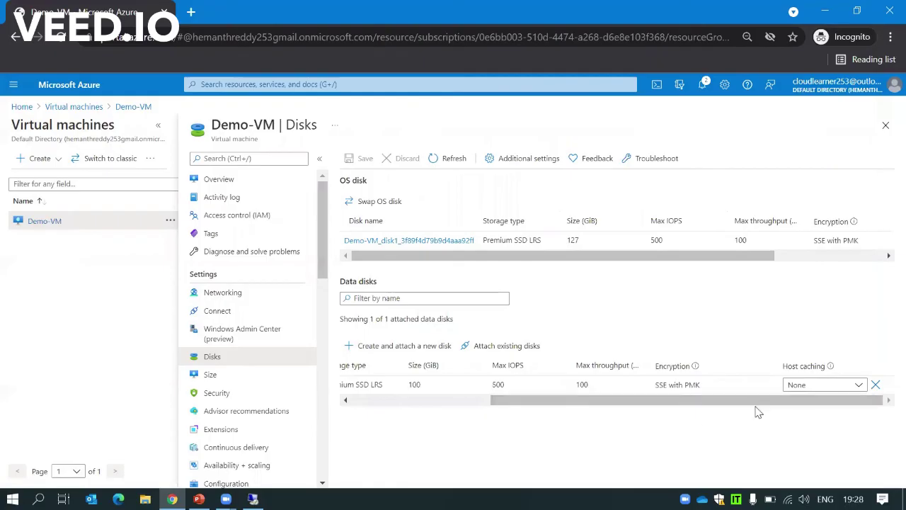
pyautogui.click(876, 386)
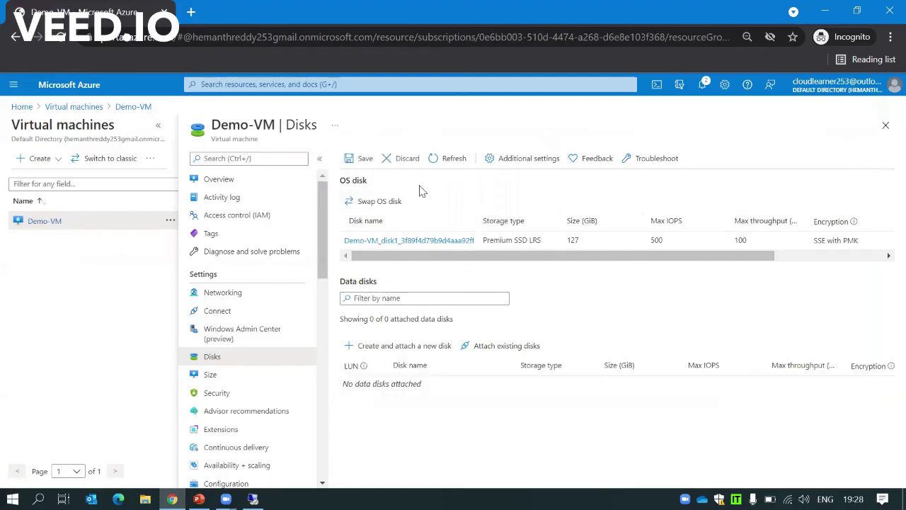
pyautogui.click(359, 161)
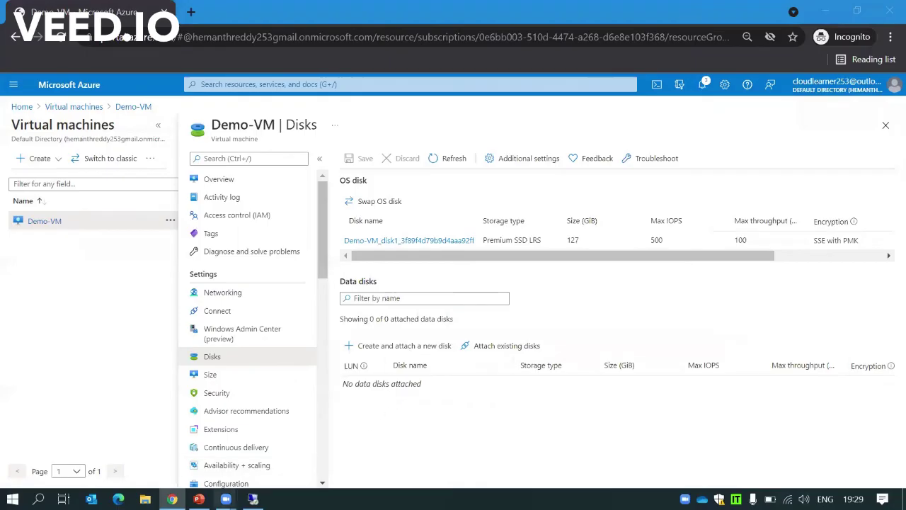
# - In the remote session, examine the remaining drives in This PC and Disk Management, and return to the Azure portal
pyautogui.click(253, 499)
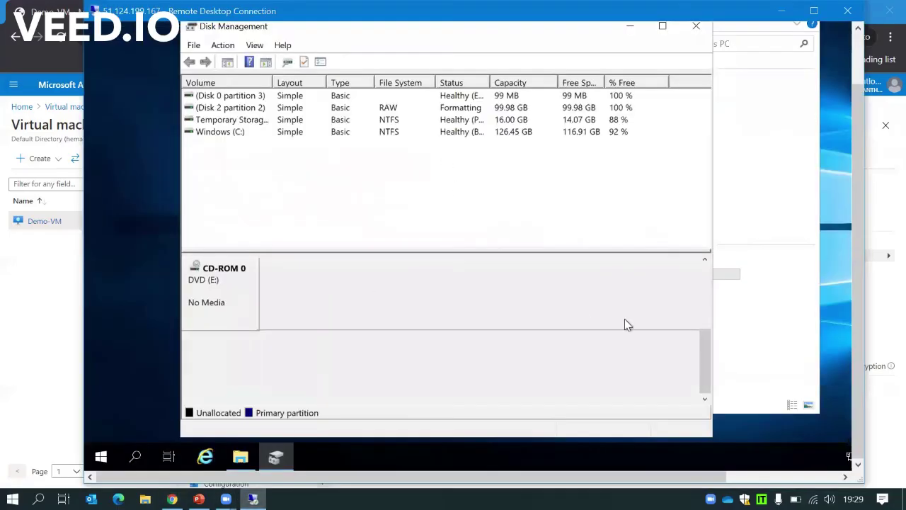
pyautogui.click(753, 320)
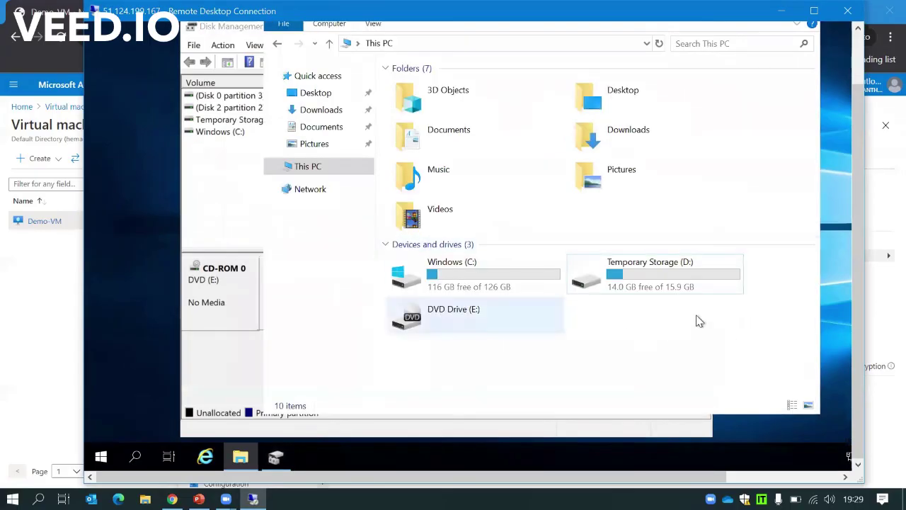
pyautogui.click(205, 358)
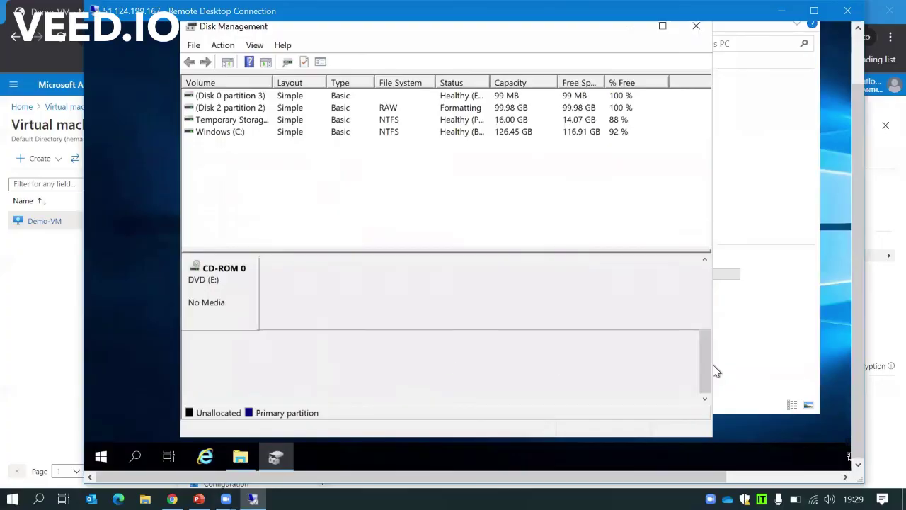
pyautogui.moveTo(708, 379); pyautogui.dragTo(713, 310)
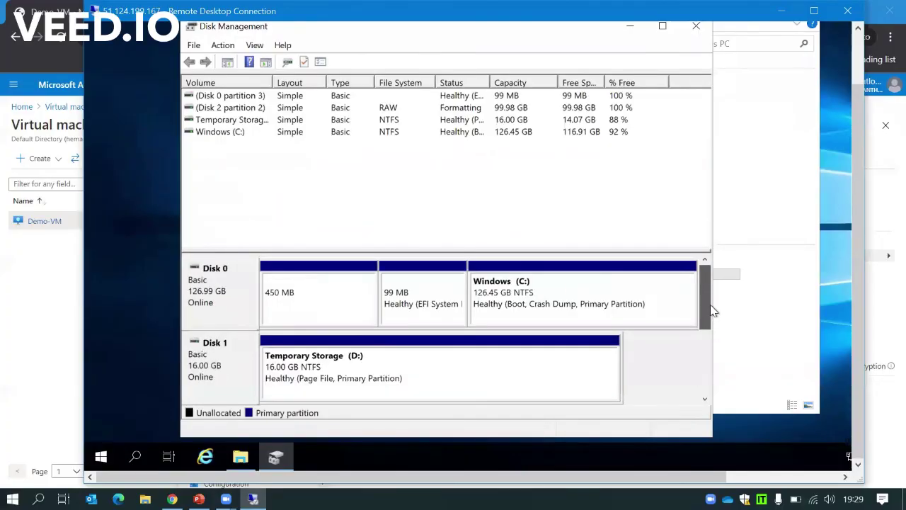
pyautogui.click(338, 377)
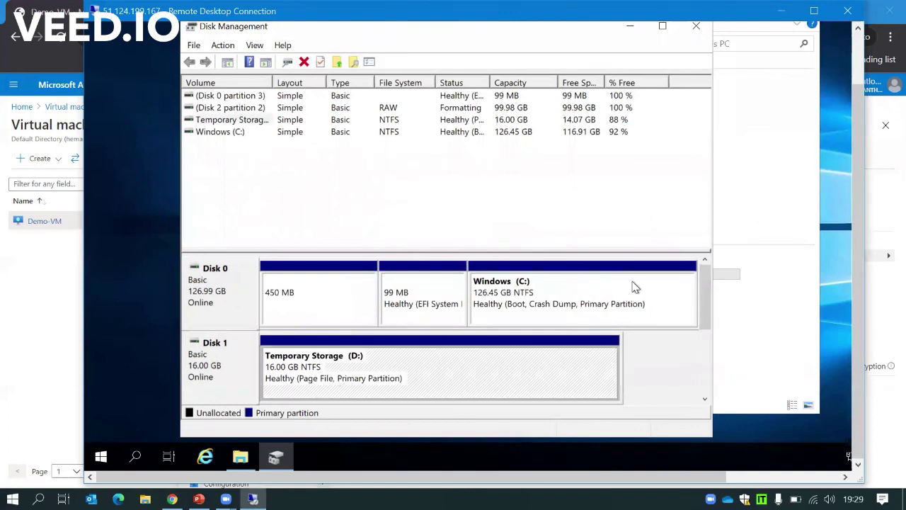
pyautogui.click(635, 286)
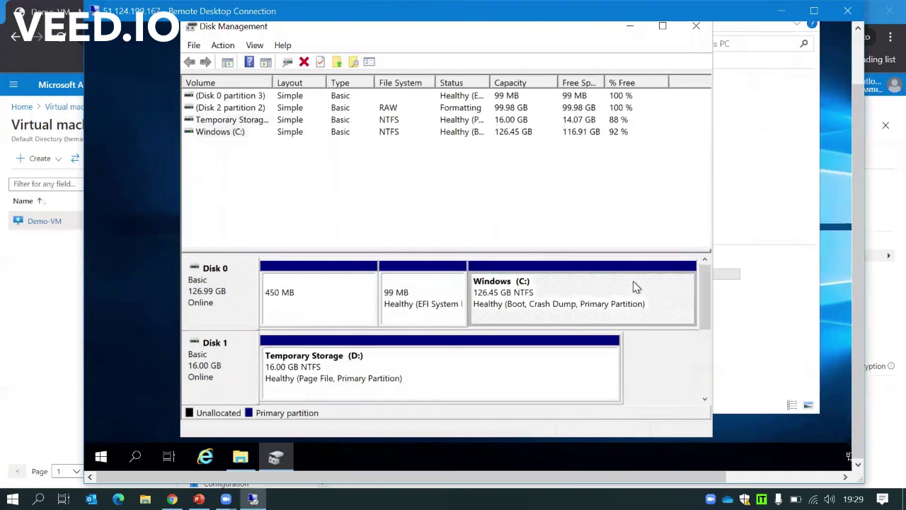
pyautogui.click(782, 11)
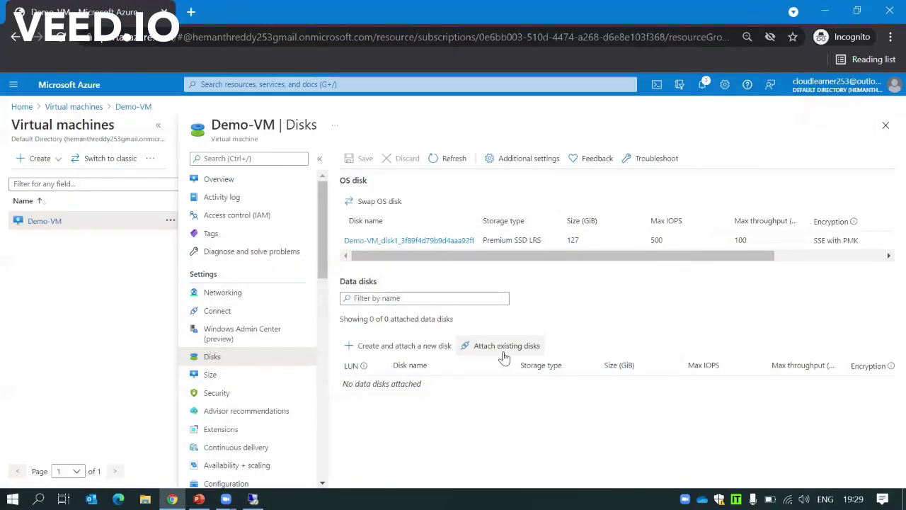